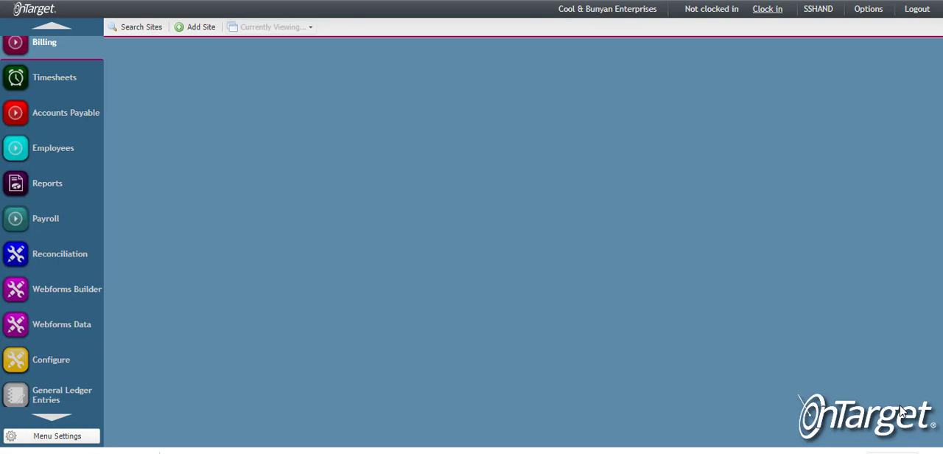
List all billing services without any filter and look through the records
click(54, 30)
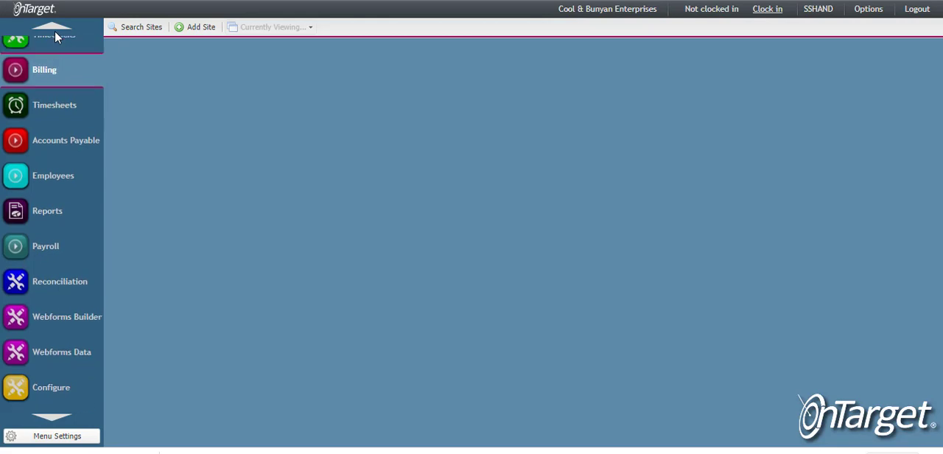
click(17, 77)
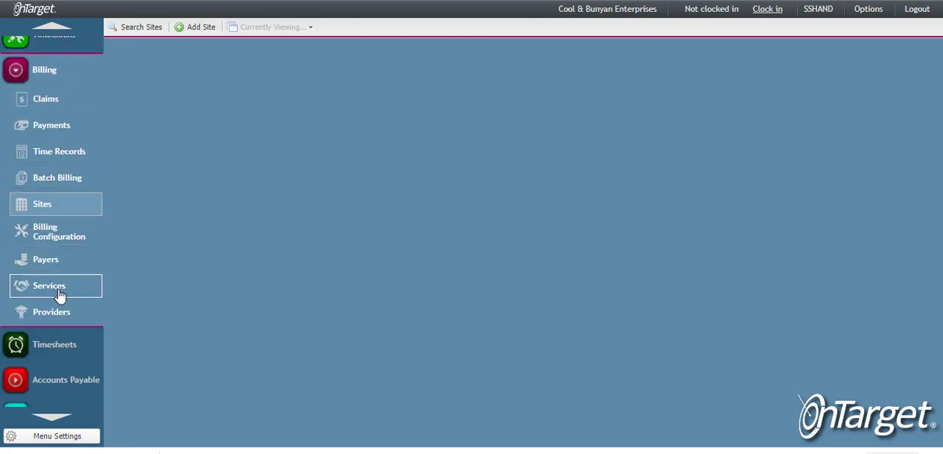
click(88, 296)
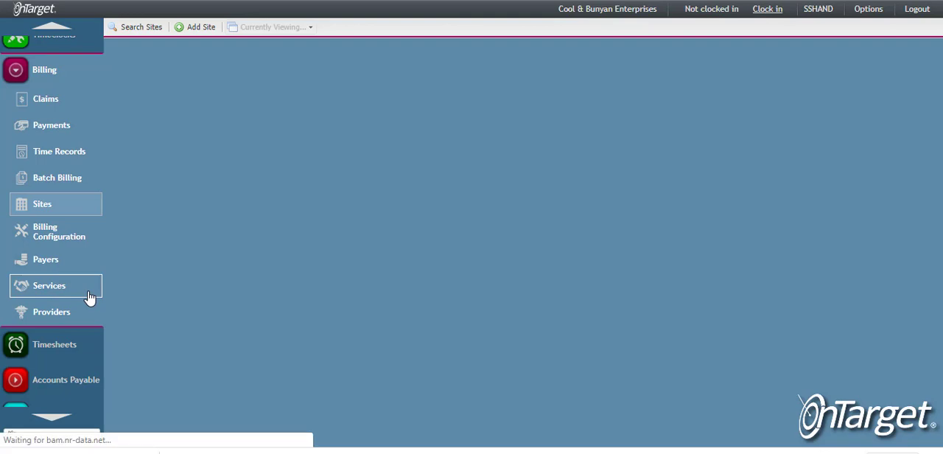
click(240, 91)
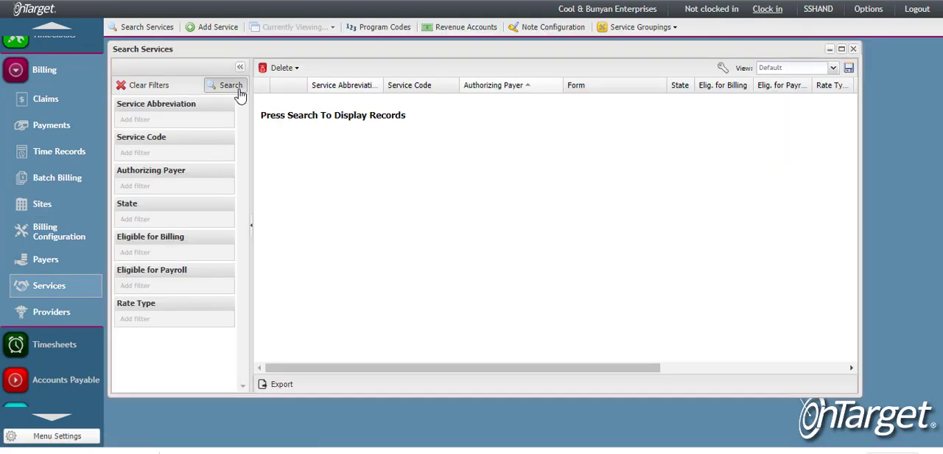
scroll(346, 275, down, 3)
scroll(346, 275, down, 4)
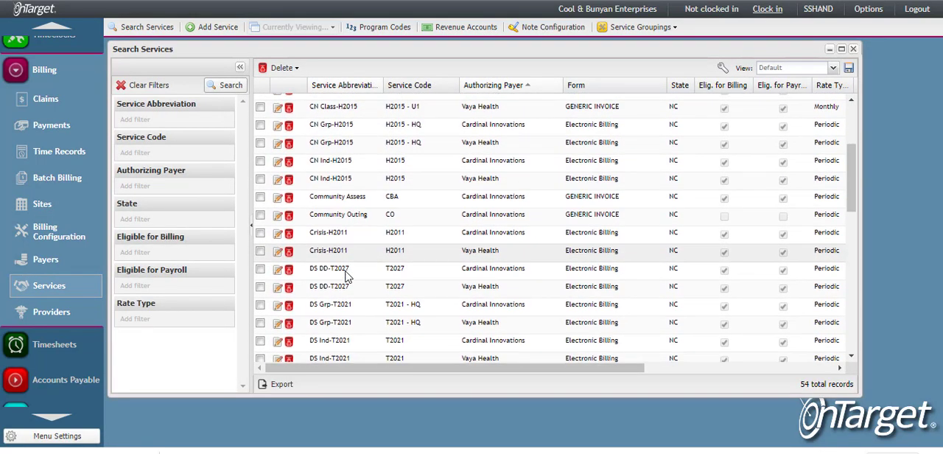
scroll(346, 275, down, 1)
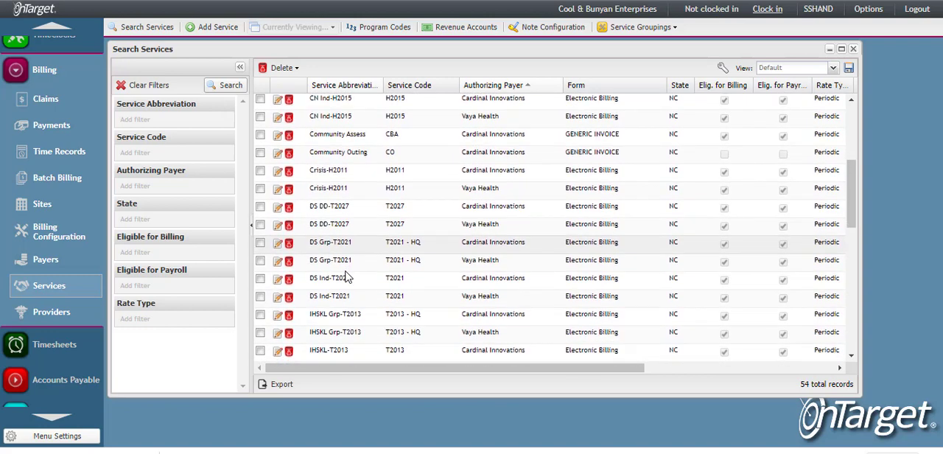
Filter the services list to the Daily rate type
click(196, 319)
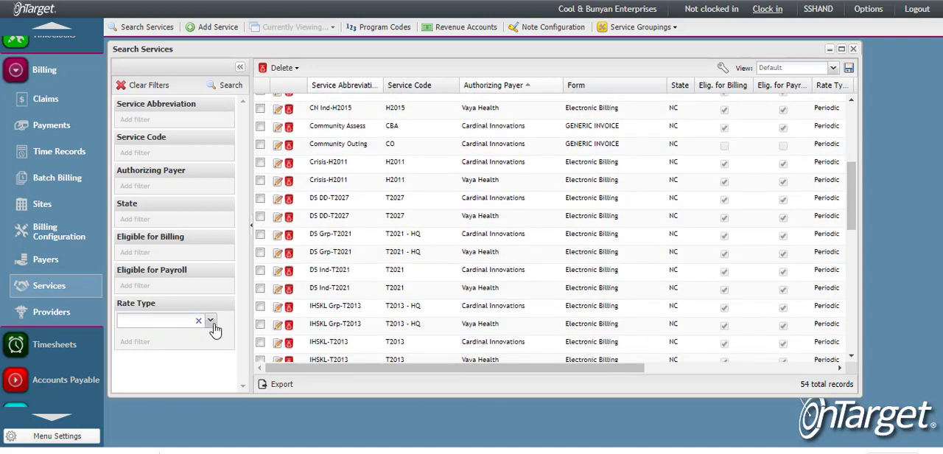
click(210, 319)
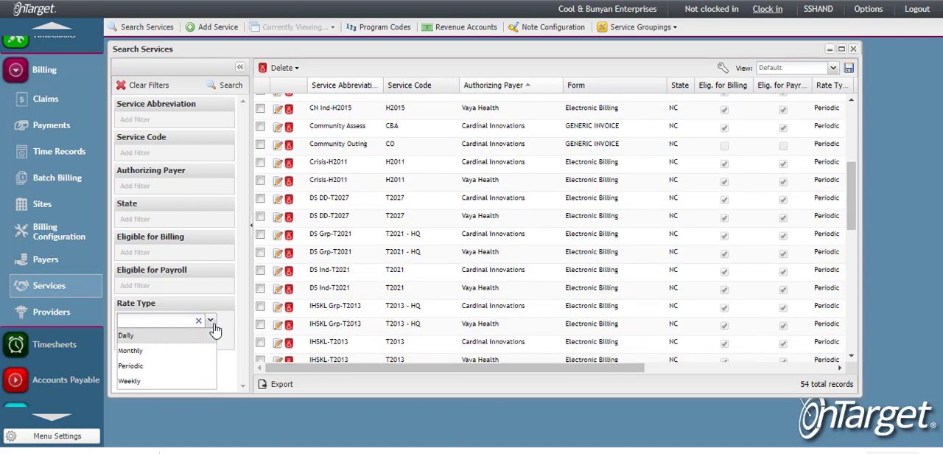
click(139, 336)
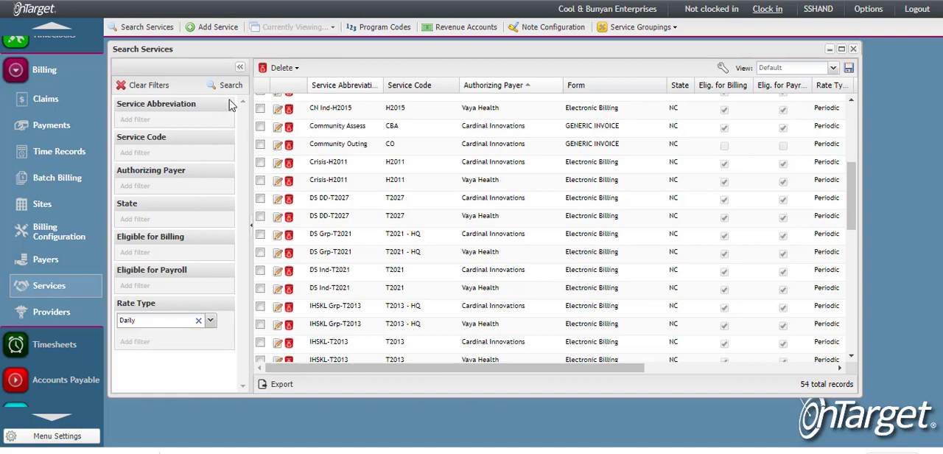
click(230, 87)
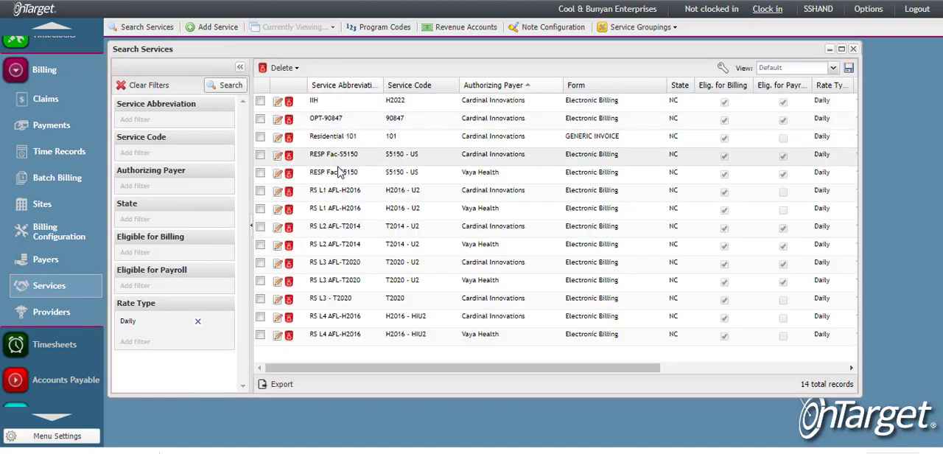
Open the RS L1 AFL-H2016 service under Vaya Health and enable Shift Scheduling in its payer information
click(333, 196)
double_click(333, 197)
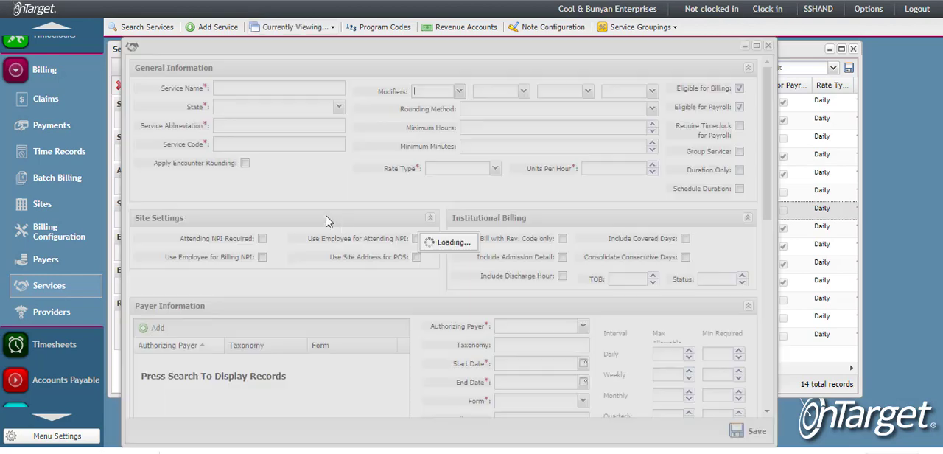
scroll(442, 329, down, 2)
scroll(444, 327, down, 2)
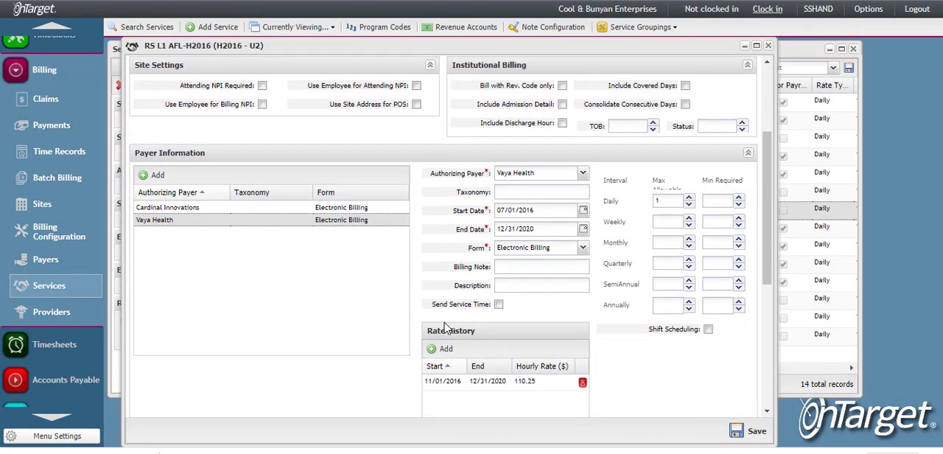
click(708, 330)
scroll(709, 334, down, 1)
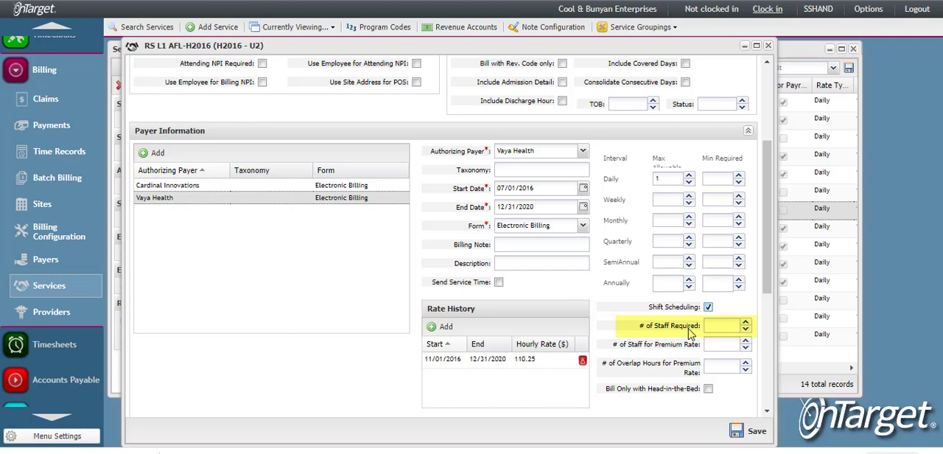
Set both the number of staff required and the number of staff for premium rate to 2 for Vaya Health
click(745, 321)
click(746, 322)
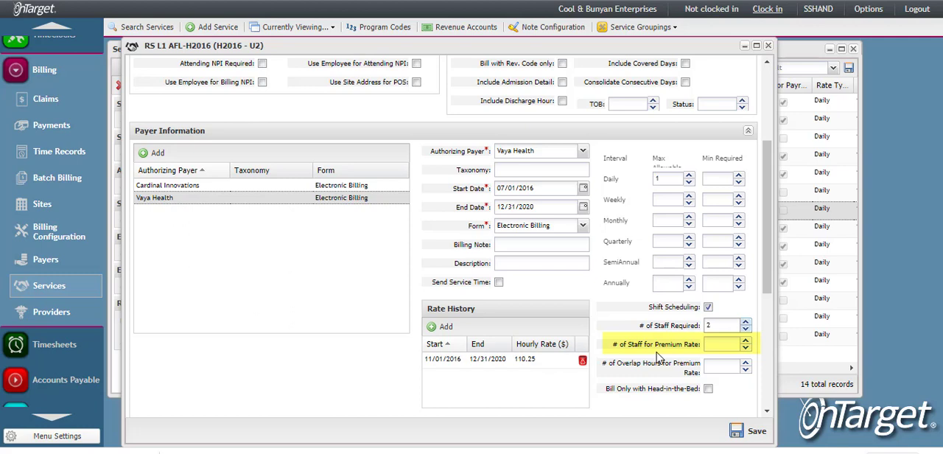
click(723, 344)
text(2)
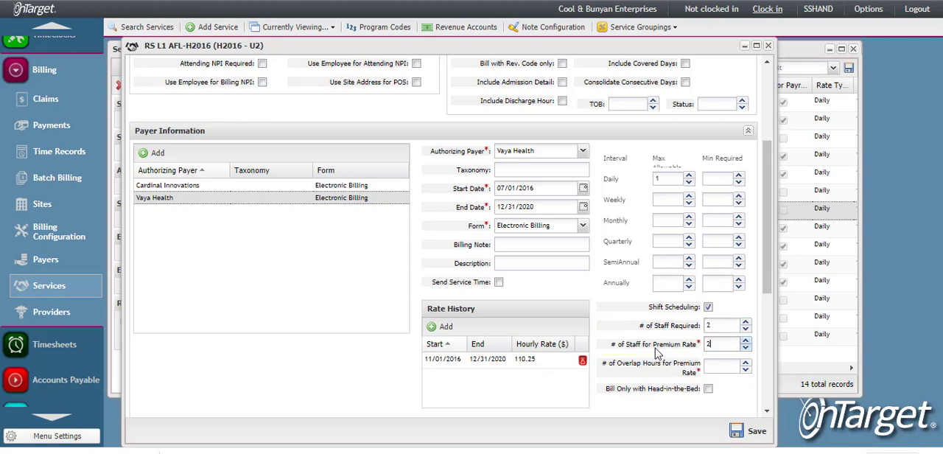
Set the overlap hours for premium rate to 4, enable Bill Only with Head-in-the-Bed, and save the service
click(717, 367)
text(4)
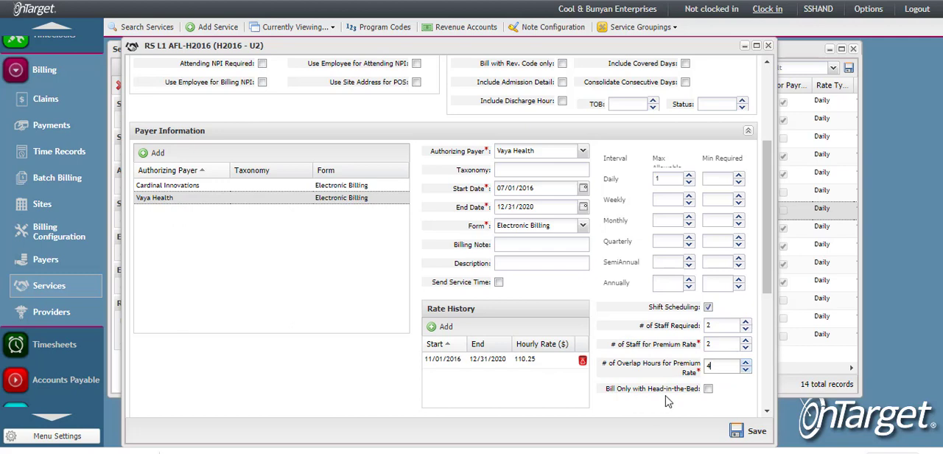
click(707, 390)
click(749, 431)
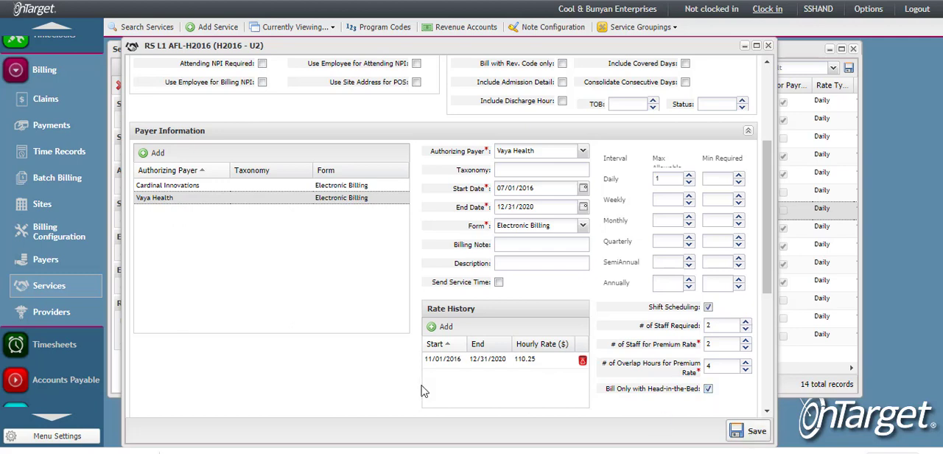
click(441, 250)
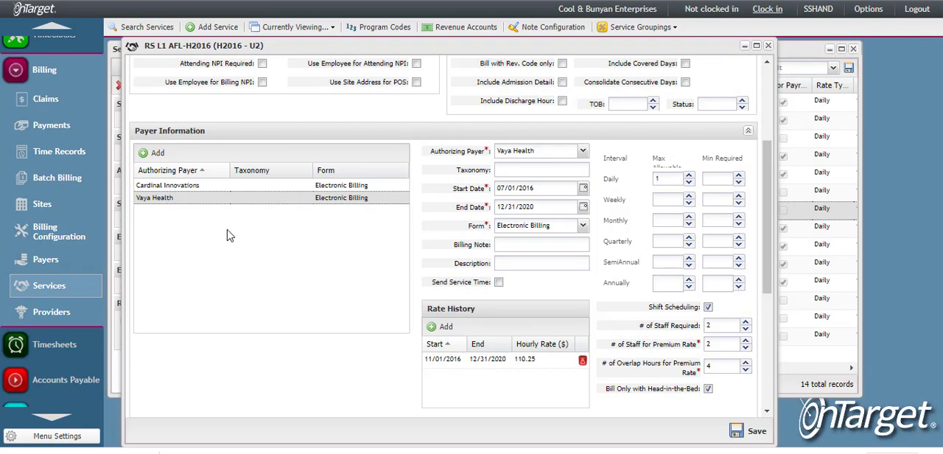
Review the Cardinal Innovations payer's shift scheduling fields and the service's general settings
click(191, 186)
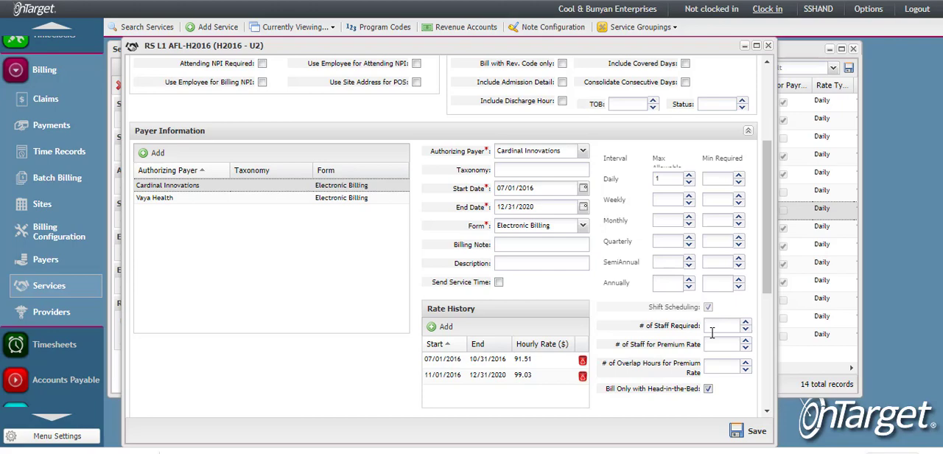
scroll(711, 333, up, 3)
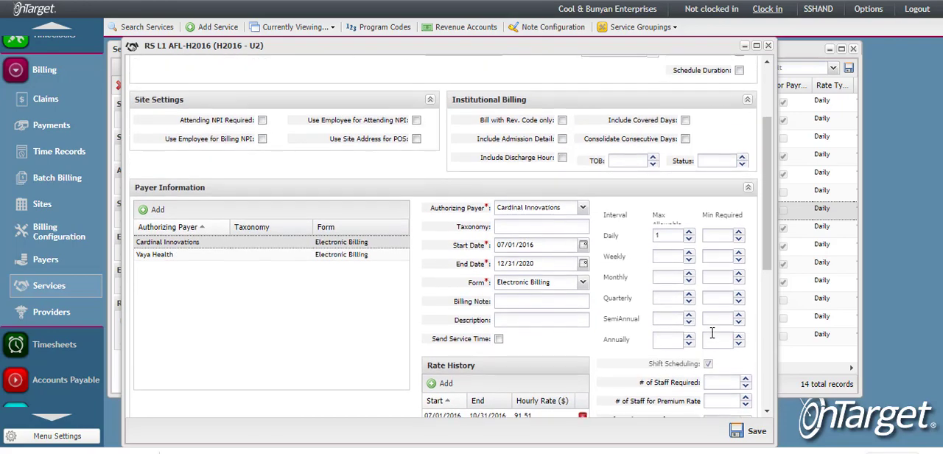
scroll(711, 333, up, 2)
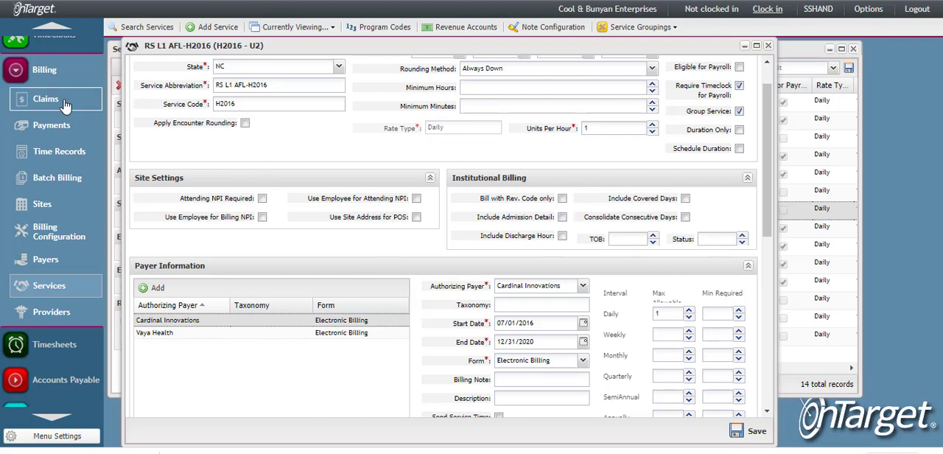
Search the authorizations by the client's last name and maximize the results window
click(17, 76)
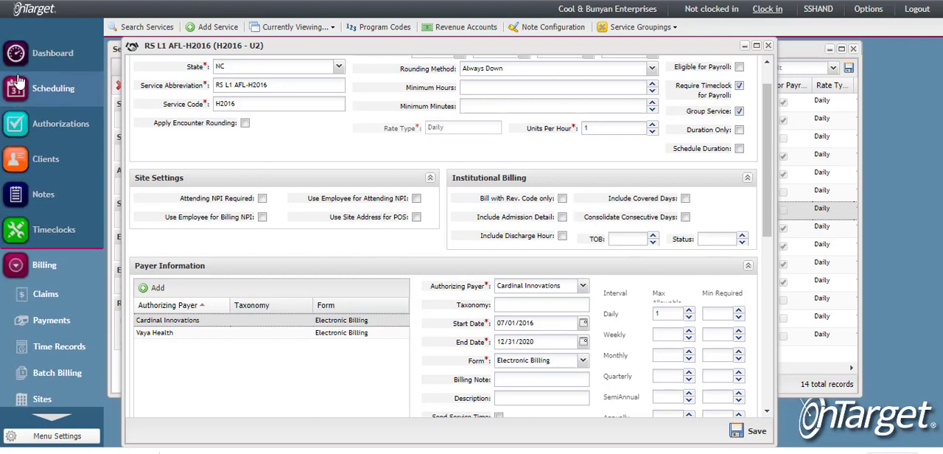
click(73, 133)
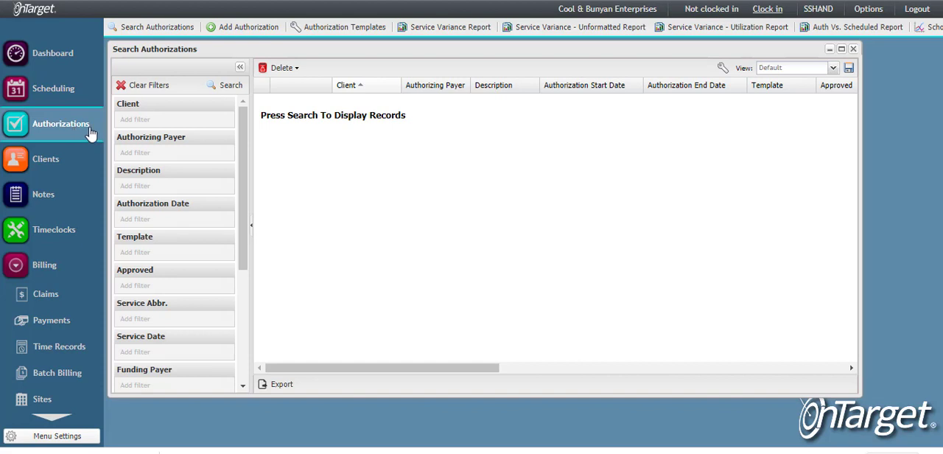
click(137, 120)
text(lennon)
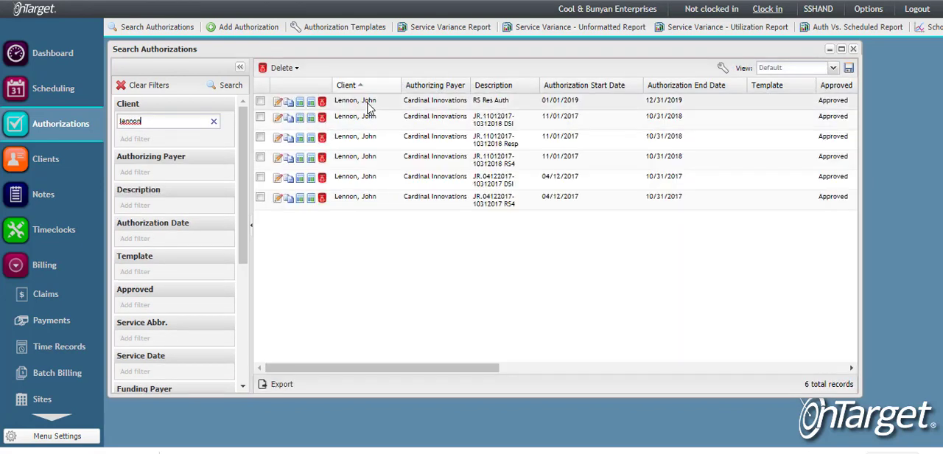
click(841, 49)
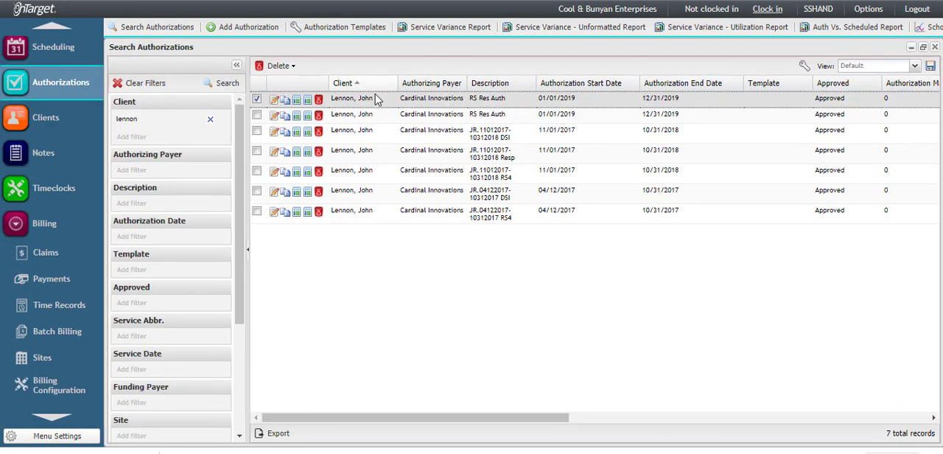
Open the client's RS Res Auth authorization and check the Default Shift Service setting of its RS L1 AFL-H2016 service
click(272, 102)
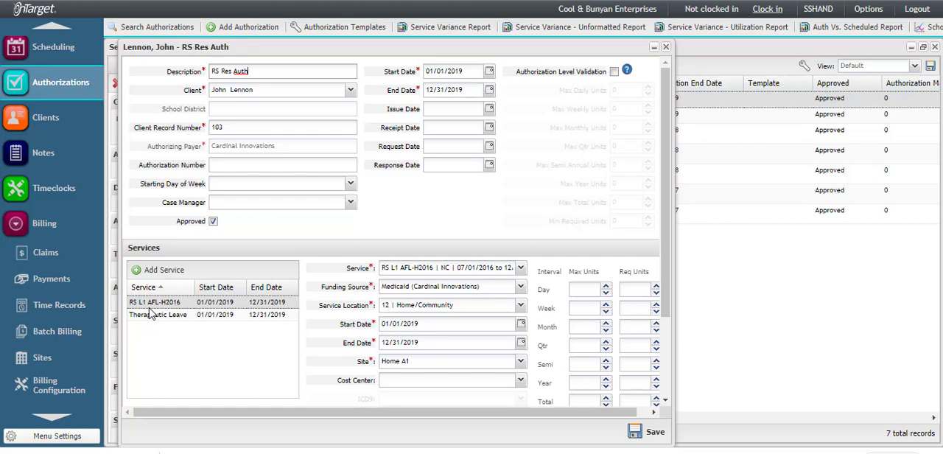
scroll(386, 336, down, 2)
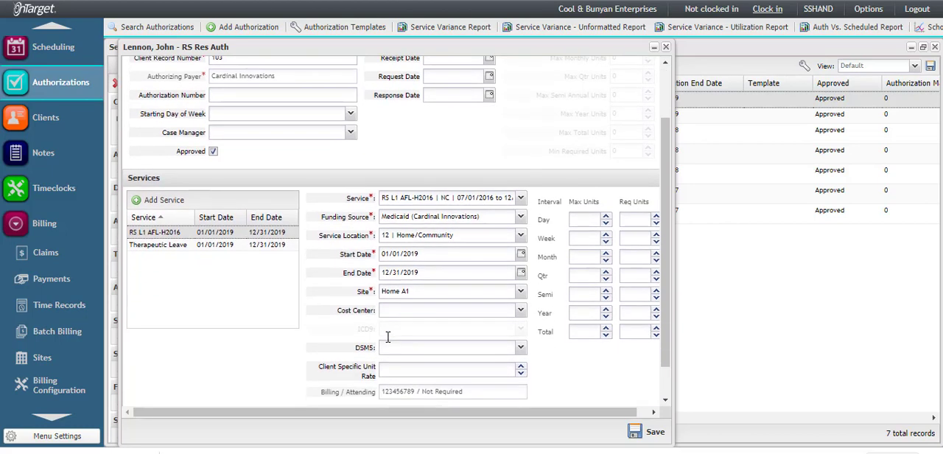
scroll(388, 337, down, 1)
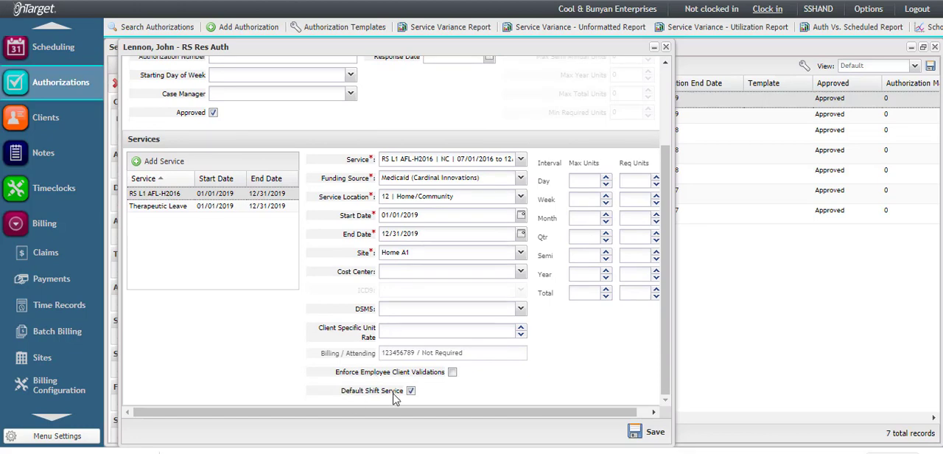